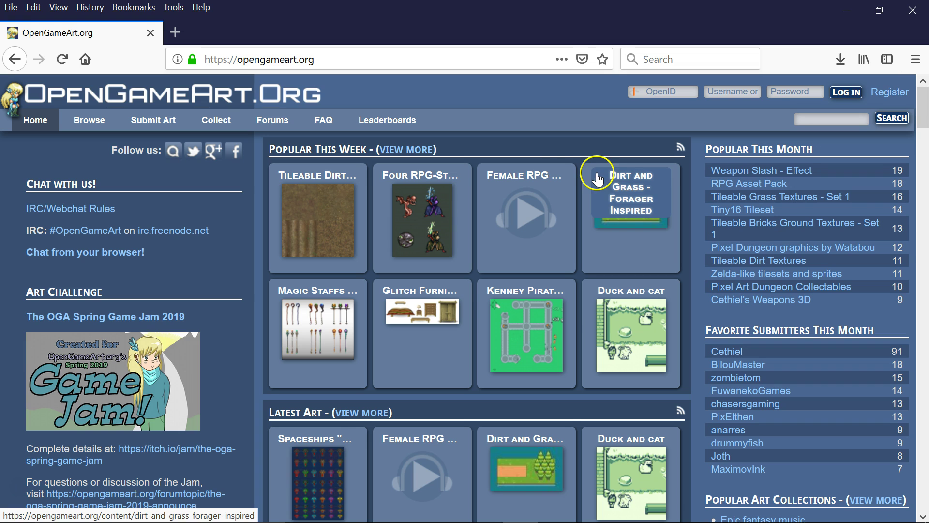
# - Go to the OpenGameArt.org home page to find the Spaceships XENIS thumbnail under Latest Art
pyautogui.click(361, 120)
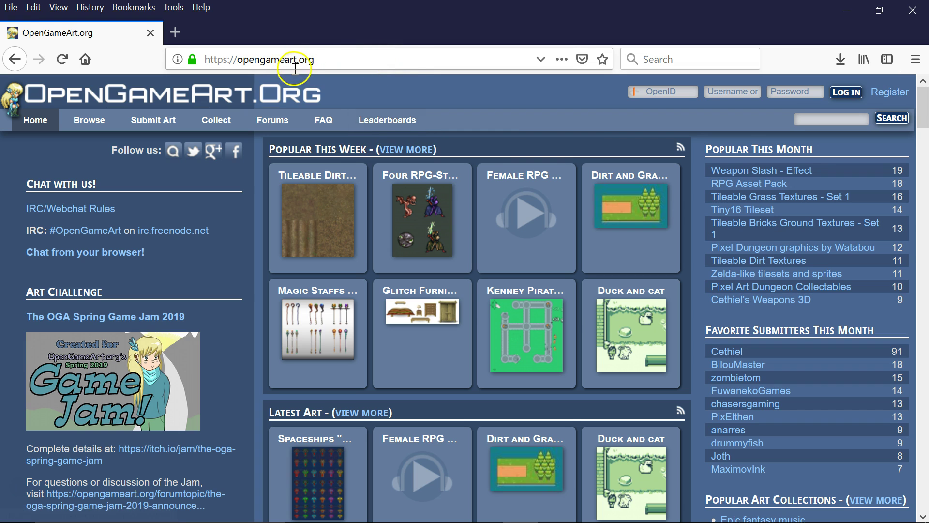
pyautogui.click(328, 59)
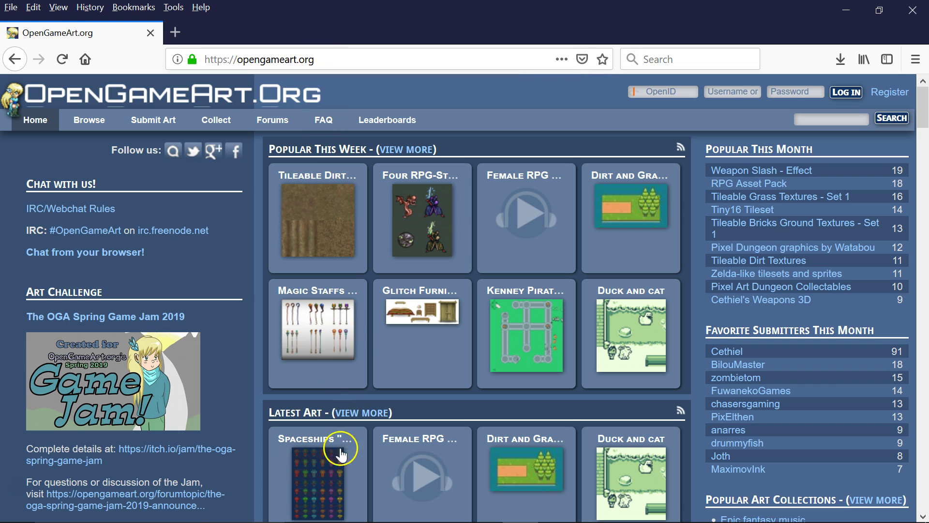
# - Open the Spaceships XENIS art page and highlight its attribution notice
pyautogui.click(322, 471)
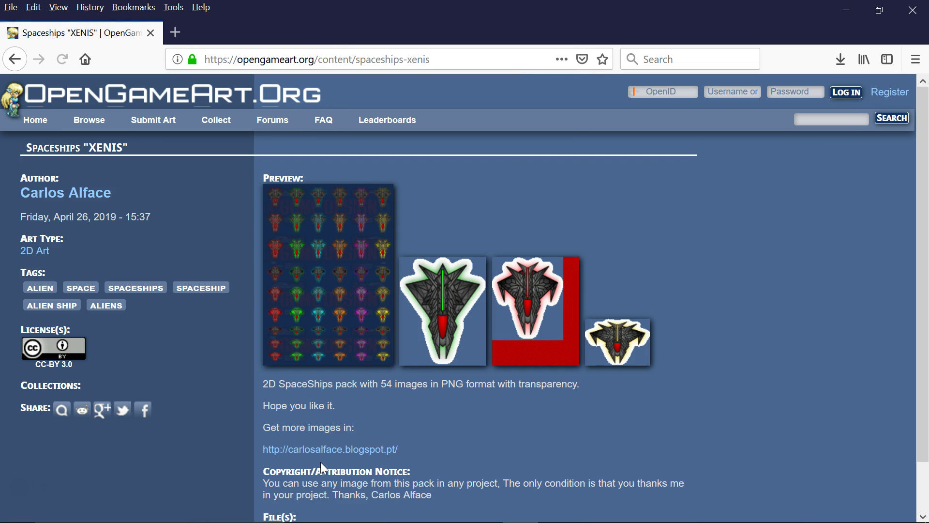
pyautogui.scroll(-1, 453, 385)
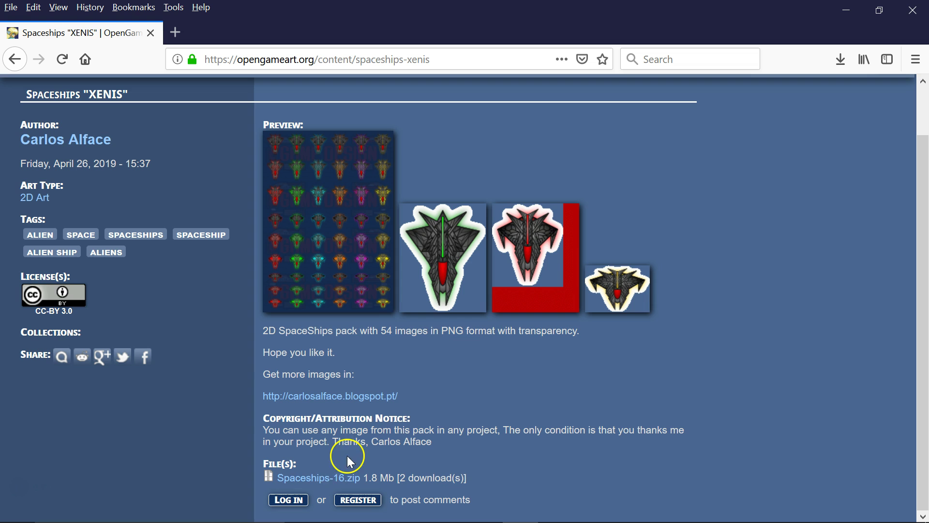
pyautogui.click(334, 479)
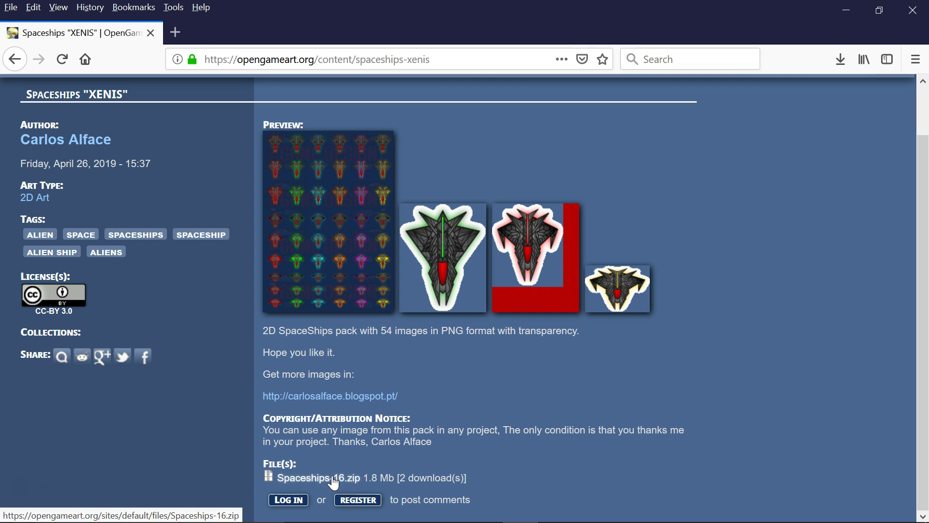
pyautogui.moveTo(301, 430); pyautogui.dragTo(434, 445)
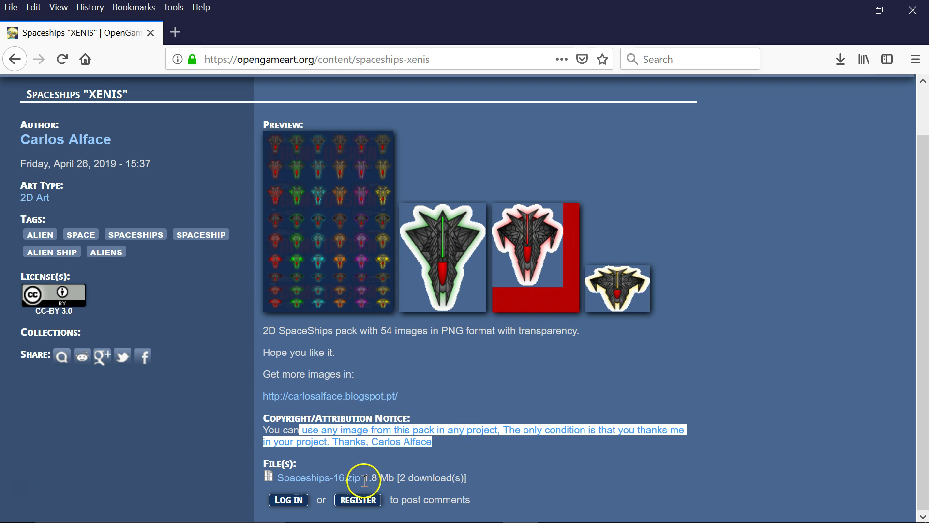
# - Save Spaceships-16.zip and show it in the browser's recent downloads list
pyautogui.click(331, 481)
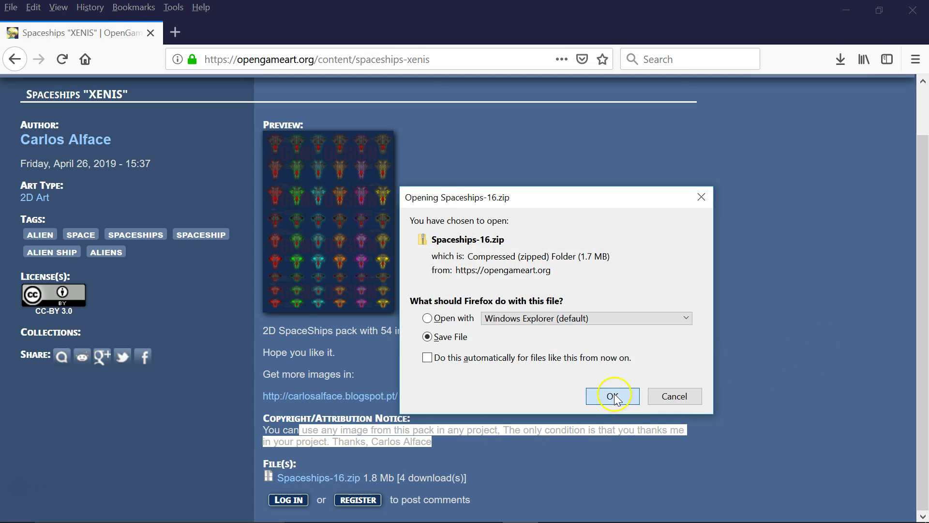
pyautogui.click(615, 397)
pyautogui.click(840, 58)
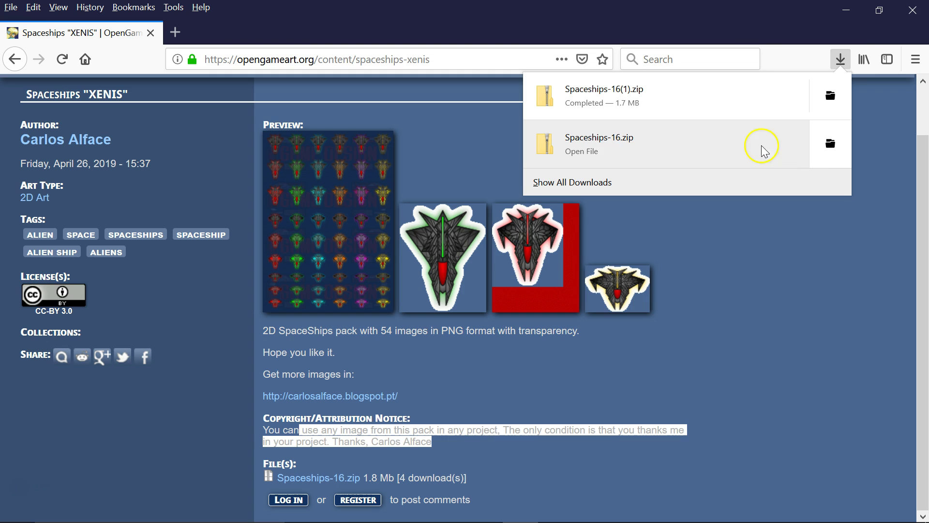
# - Extract Spaceships-16.zip into the Spaceships-16 folder, replacing the existing files
pyautogui.click(830, 143)
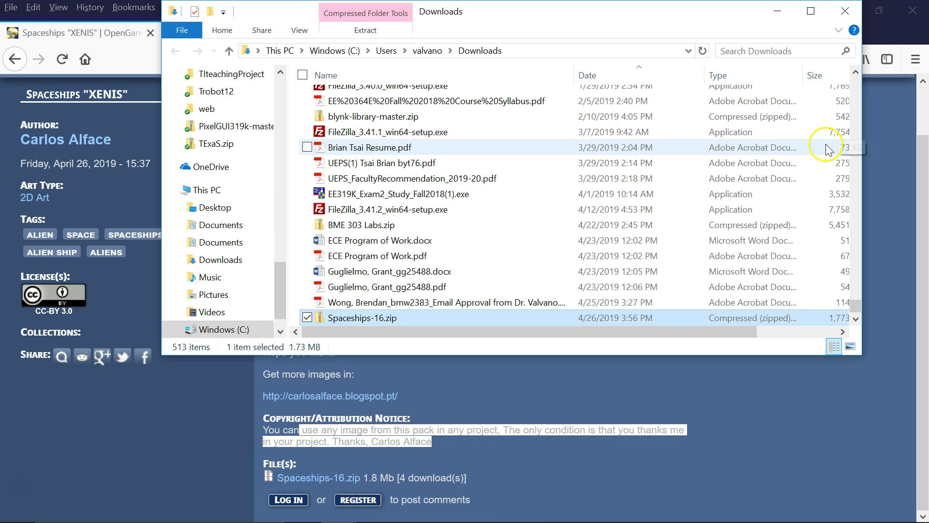
pyautogui.rightClick(397, 319)
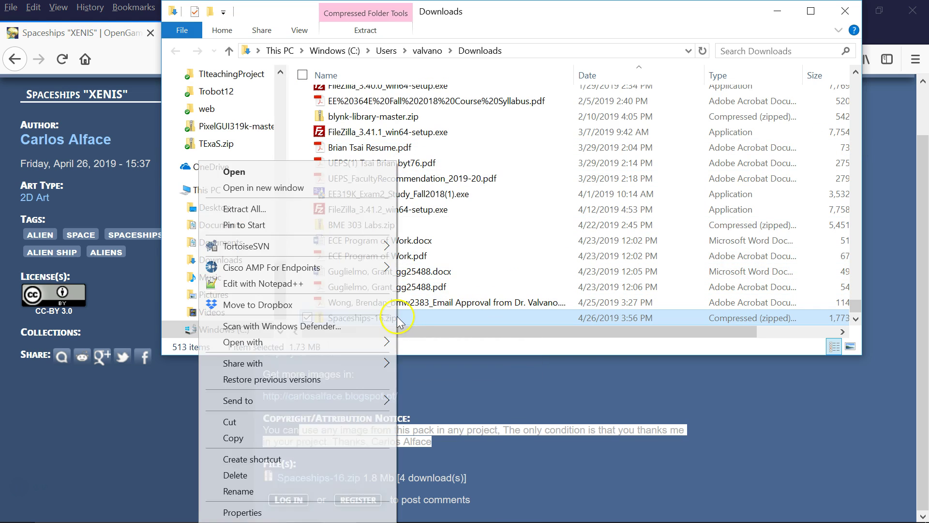
pyautogui.click(336, 213)
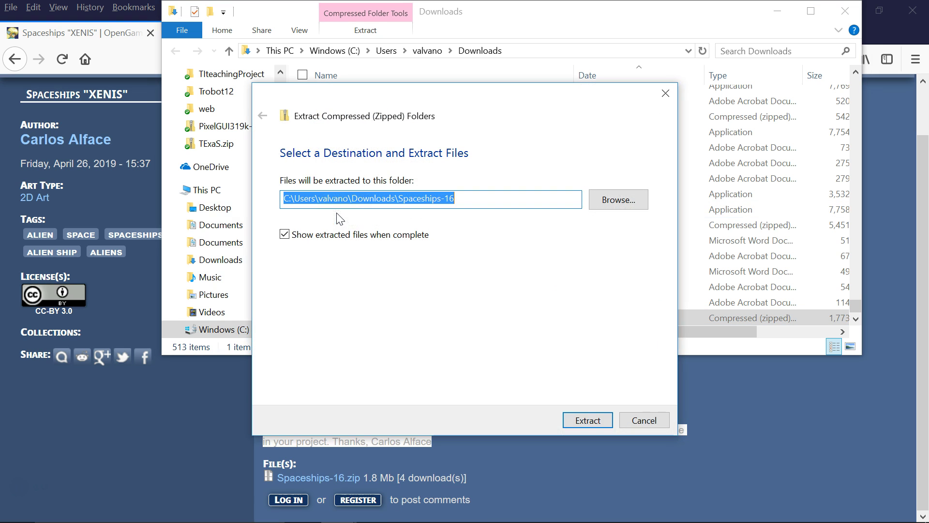
pyautogui.click(588, 420)
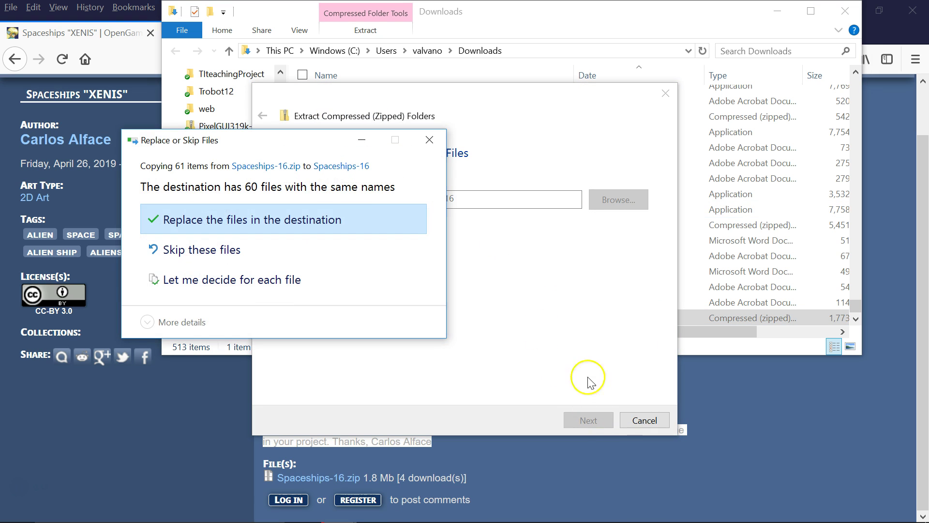
pyautogui.click(227, 225)
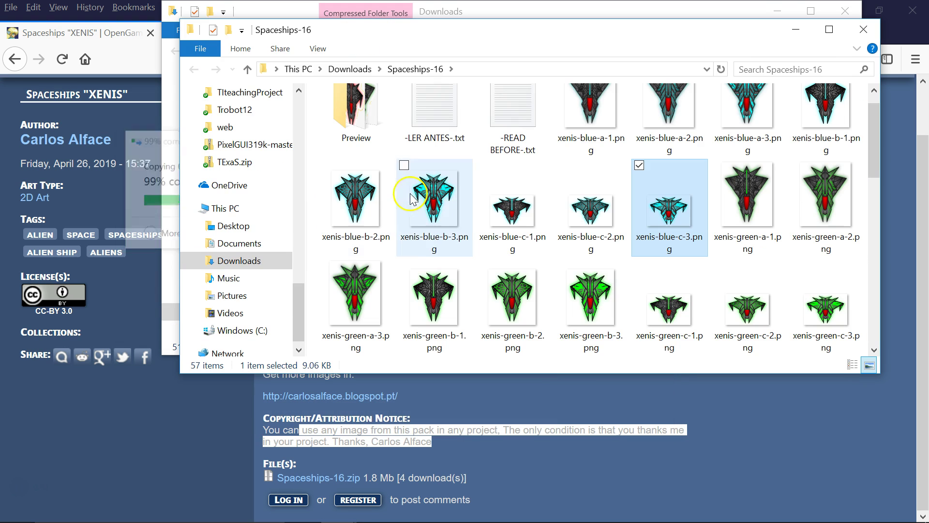
# - Open xenis-blue-c-3.png for editing in Paint
pyautogui.click(670, 211)
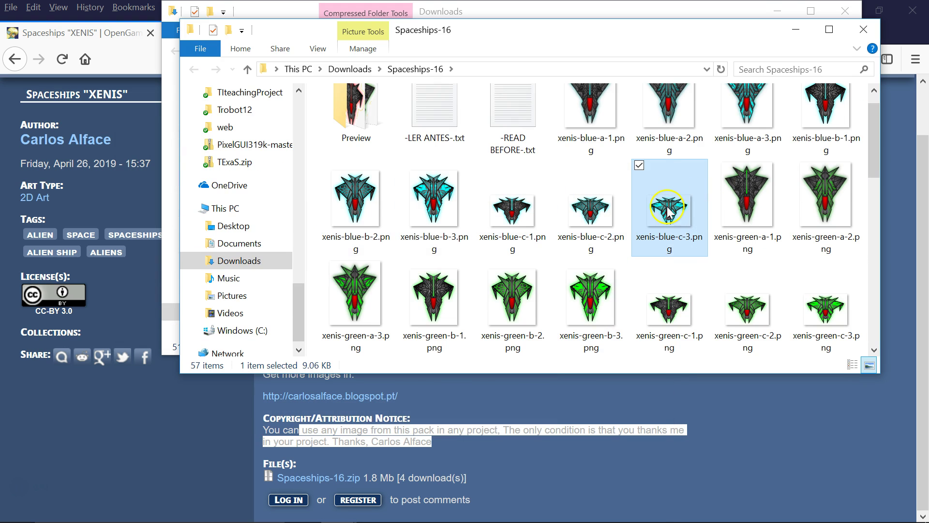
pyautogui.rightClick(669, 211)
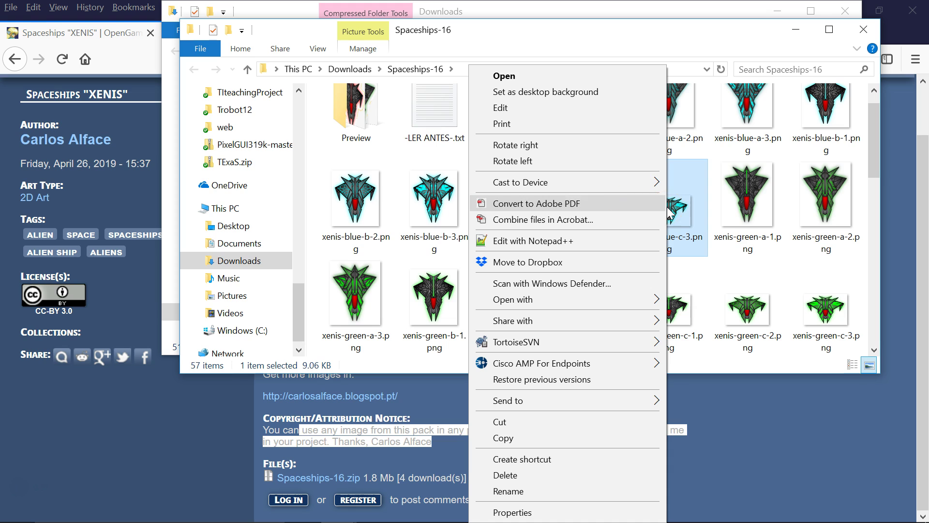
pyautogui.click(572, 112)
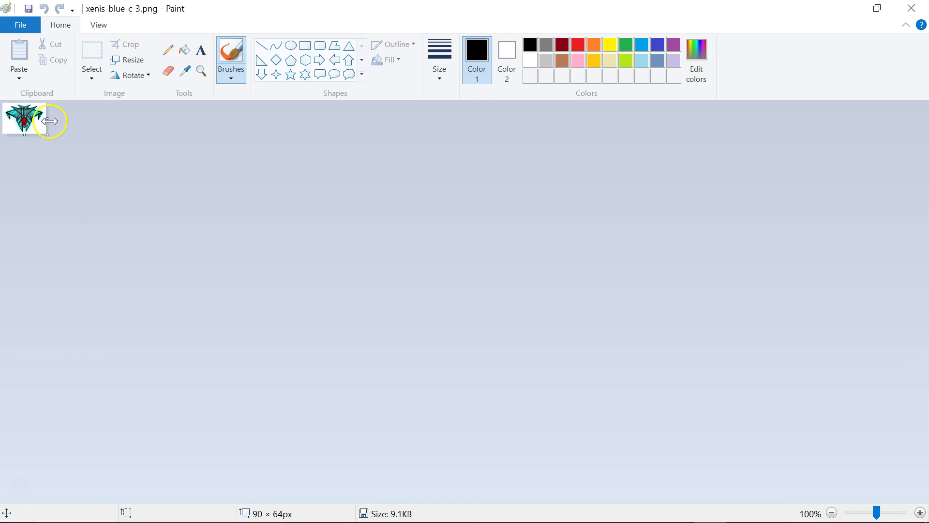
pyautogui.keyDown('ctrl'); pyautogui.scroll(3, 29, 120); pyautogui.keyUp('ctrl')
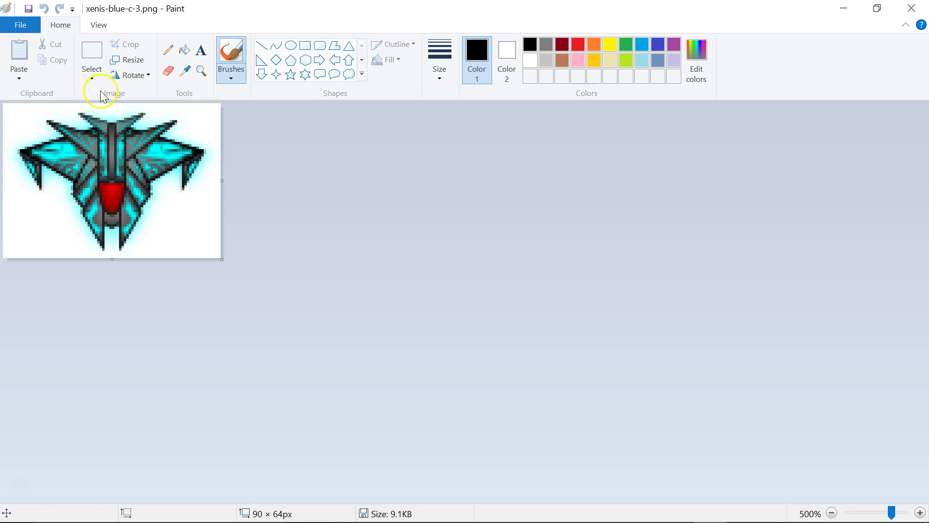
# - Resize the sprite by pixels to width 45, keeping aspect ratio for 45 × 32
pyautogui.click(133, 60)
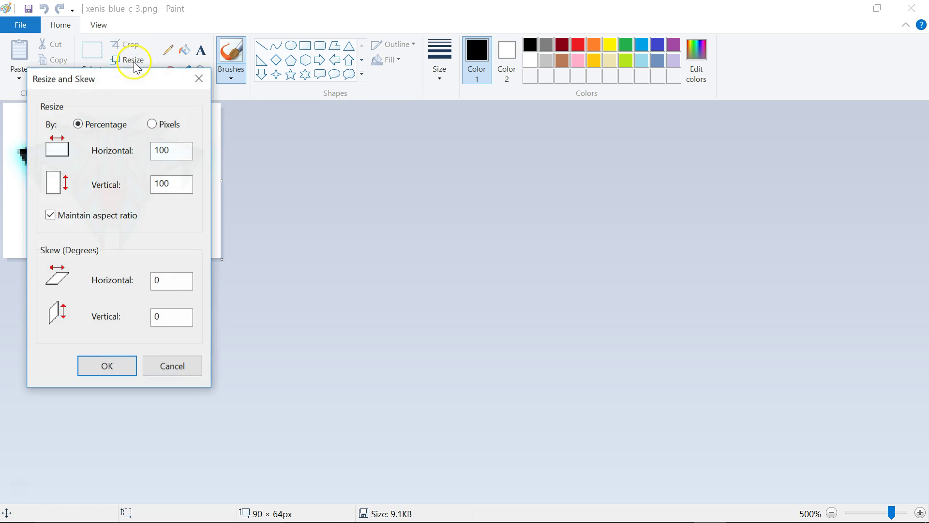
pyautogui.click(152, 125)
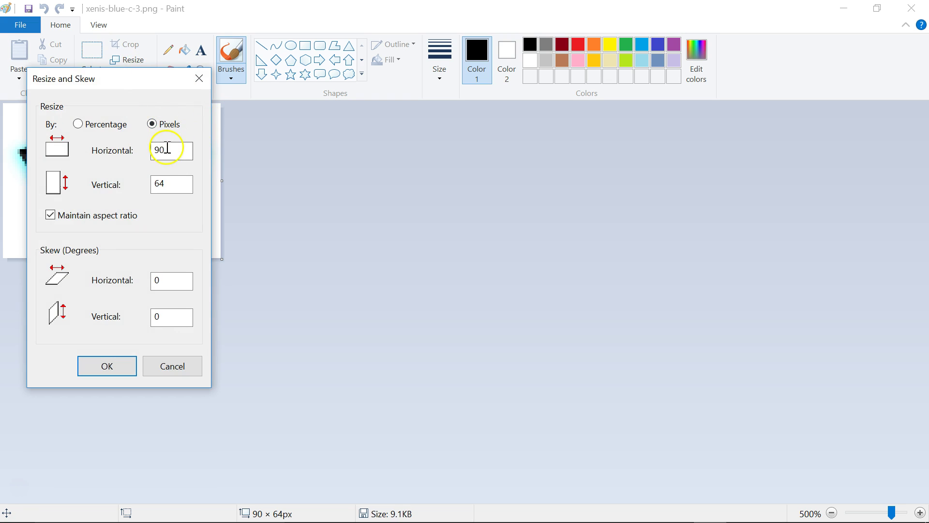
pyautogui.moveTo(178, 151); pyautogui.dragTo(152, 150)
pyautogui.write('45')
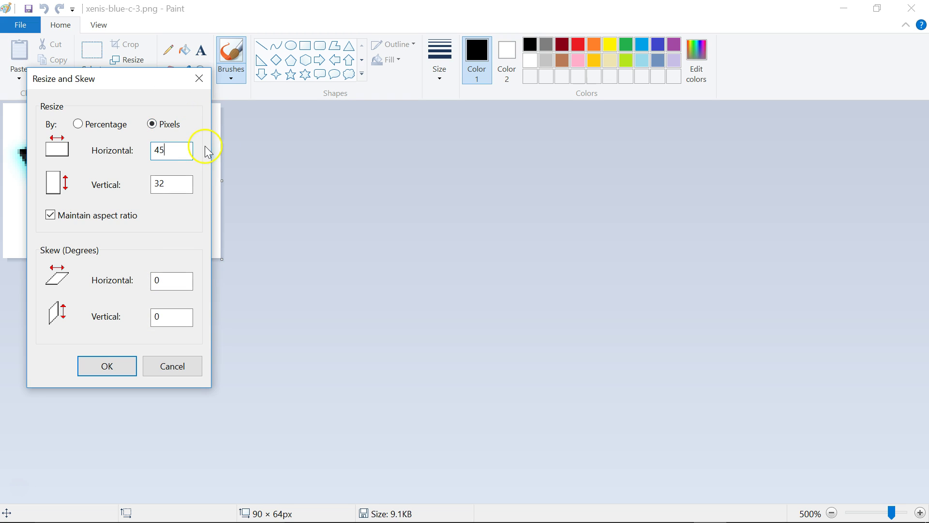
pyautogui.click(107, 366)
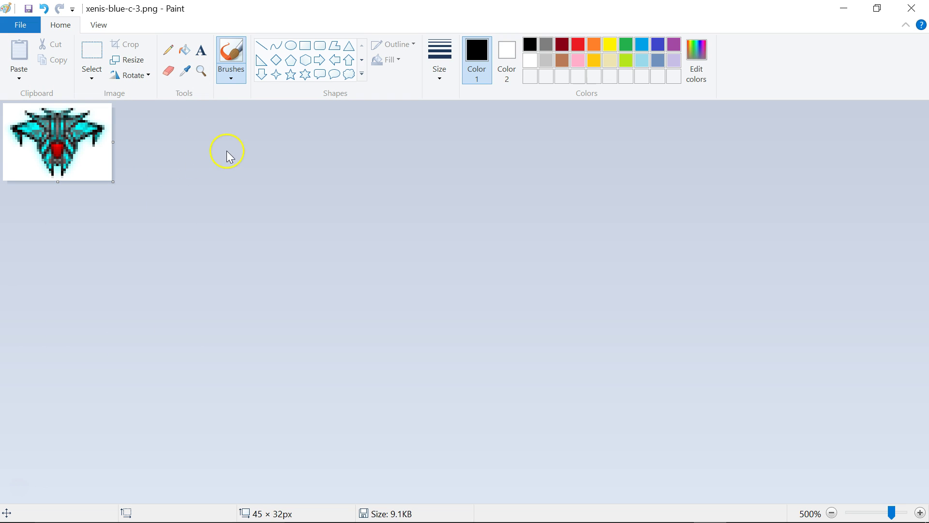
# - Bucket-fill the top, sides and lower white background regions around the sprite with black
pyautogui.click(186, 52)
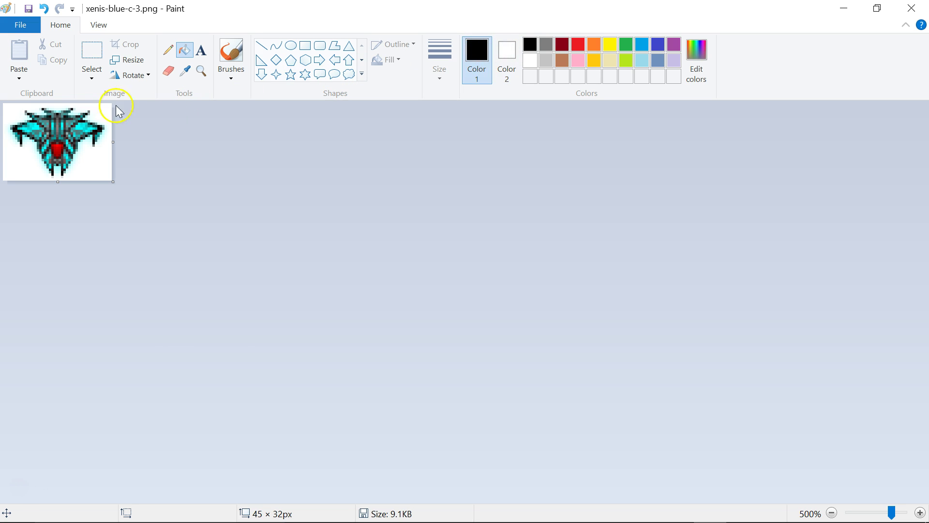
pyautogui.click(109, 111)
pyautogui.click(107, 149)
pyautogui.click(94, 171)
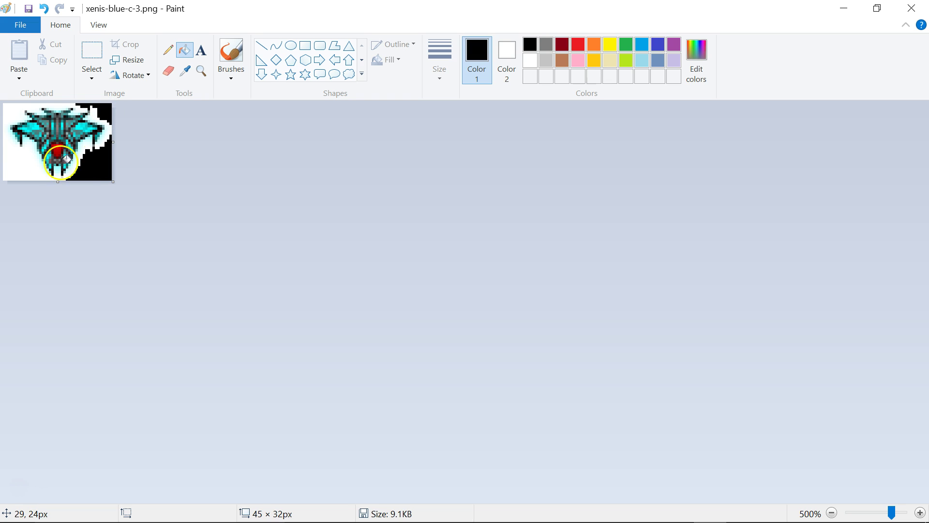
pyautogui.click(22, 168)
pyautogui.click(16, 109)
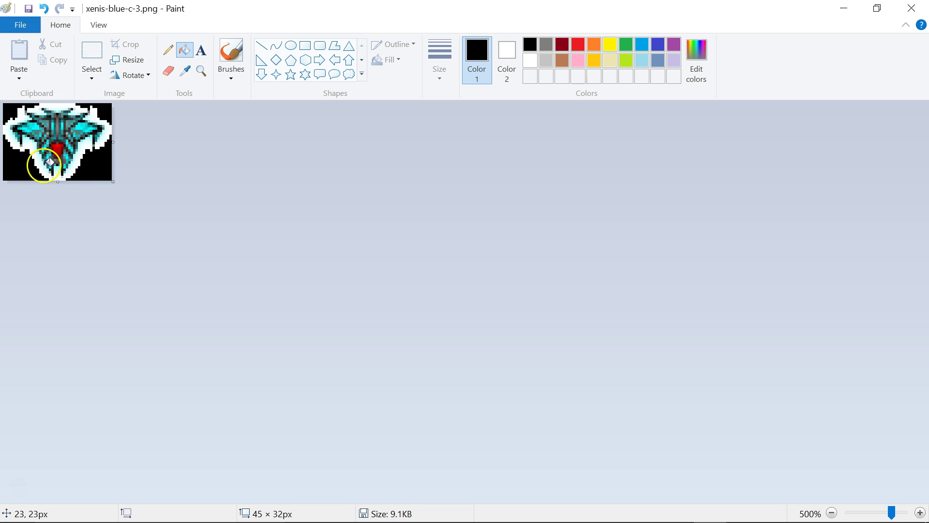
pyautogui.click(24, 26)
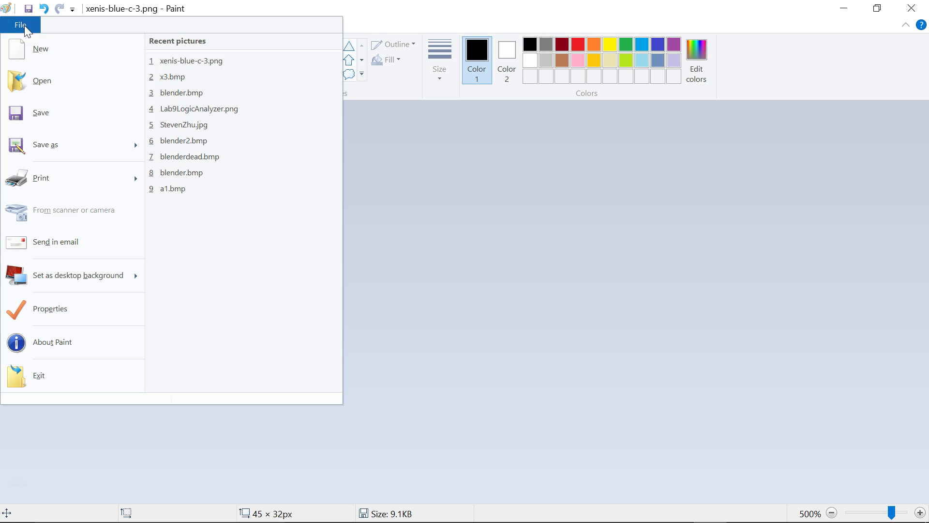
pyautogui.moveTo(45, 145)
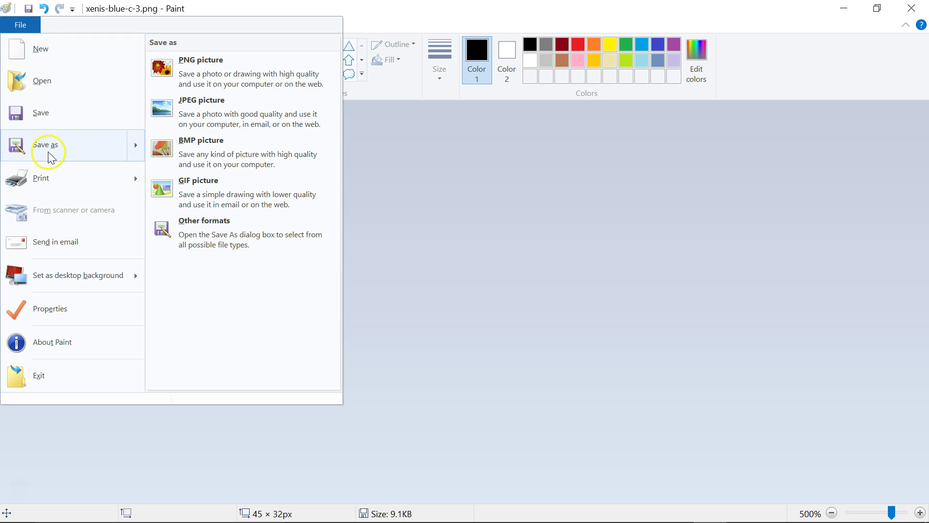
# - Save the sprite as 24-bit bitmap x3.bmp, accepting the transparency-loss warning
pyautogui.click(186, 148)
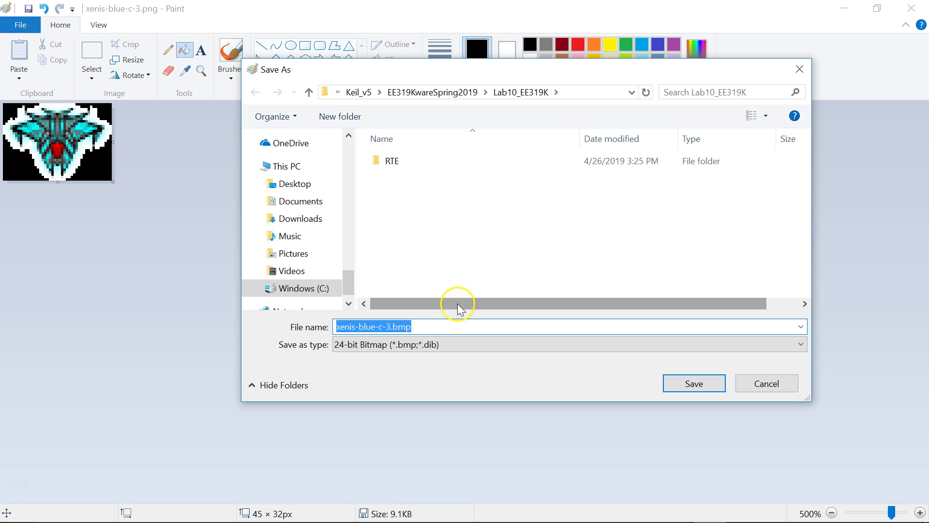
pyautogui.click(434, 344)
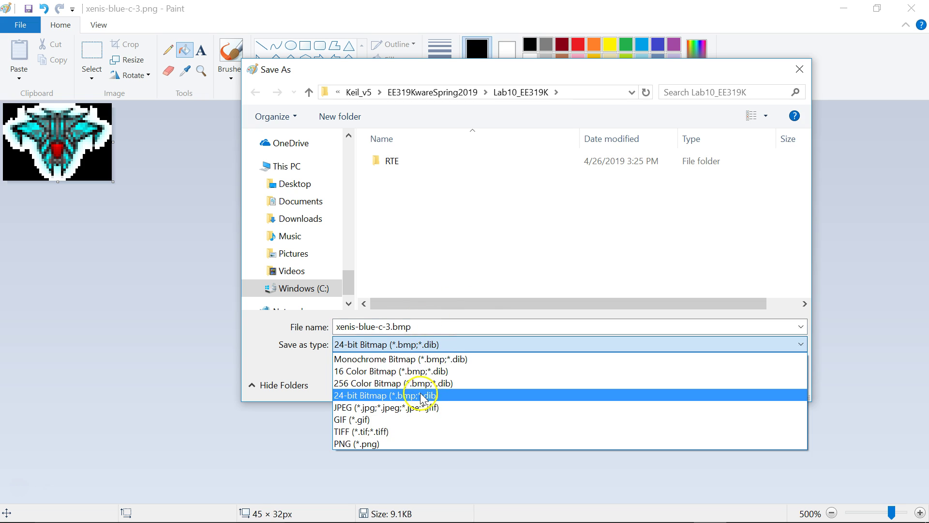
pyautogui.click(383, 327)
pyautogui.moveTo(387, 327); pyautogui.dragTo(279, 331)
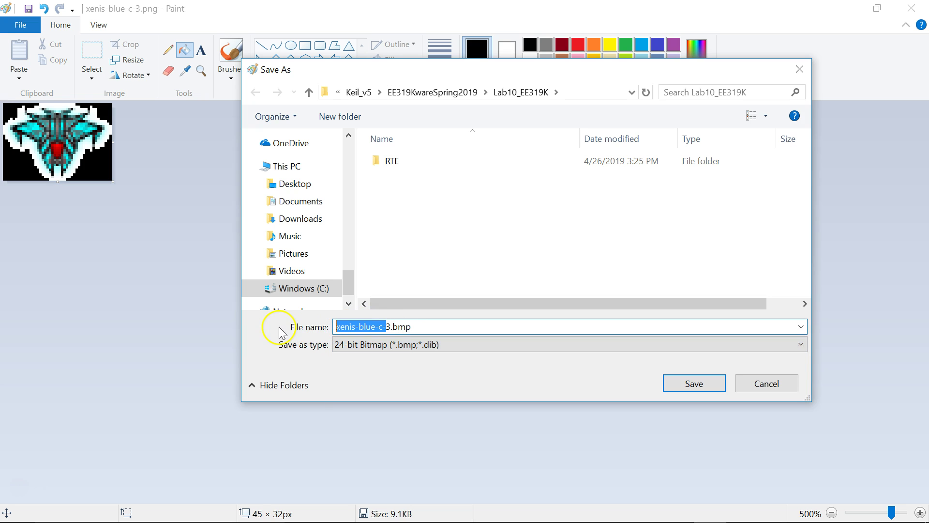
pyautogui.write('x')
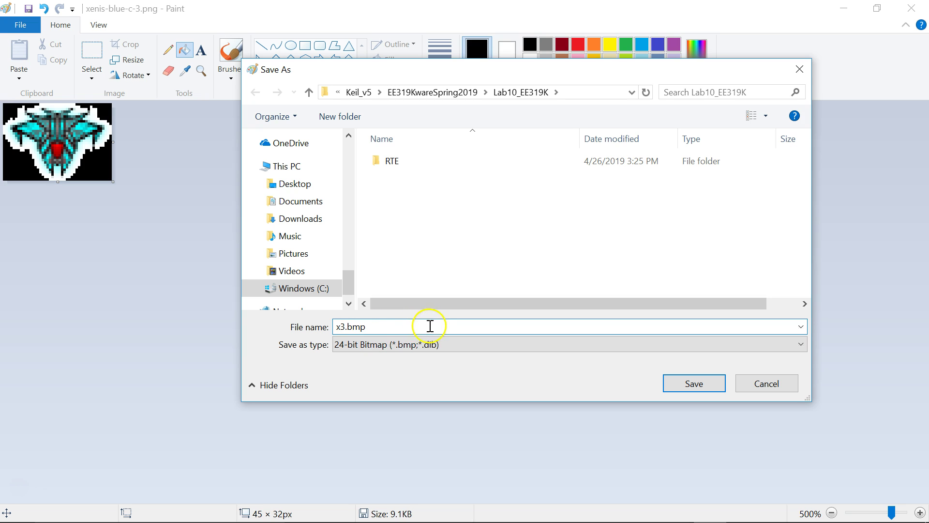
pyautogui.click(689, 389)
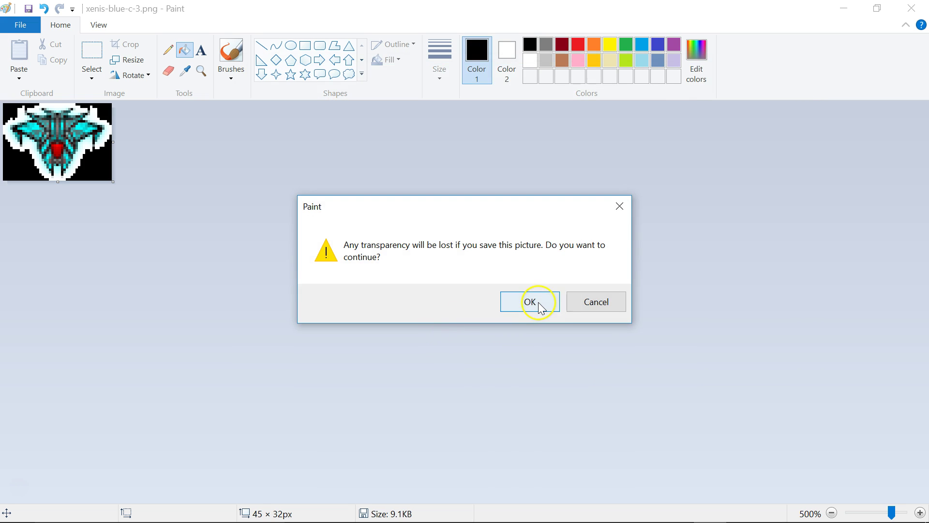
pyautogui.click(530, 301)
pyautogui.click(542, 306)
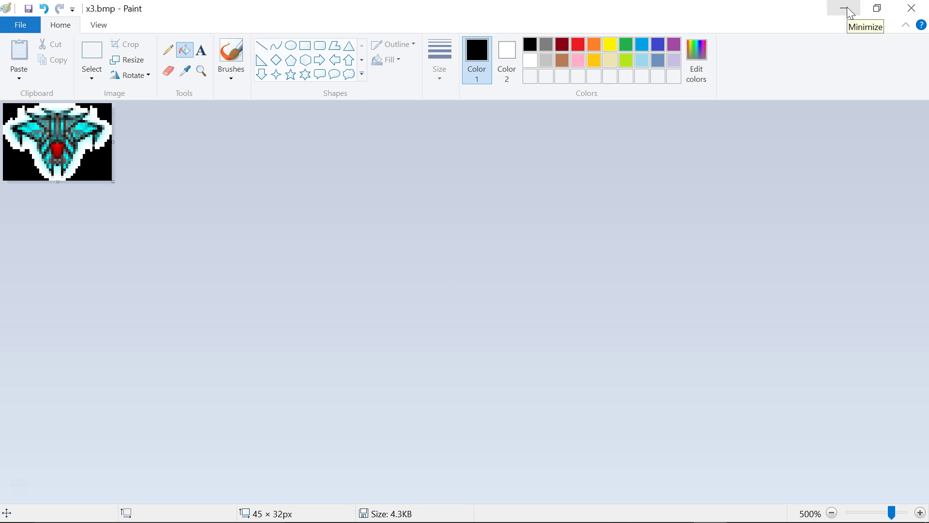
# - Switch windows to bring Keil µVision's images.h to the front
pyautogui.hotkey('alt', 'Tab')
pyautogui.press('Tab')
pyautogui.press('Tab')
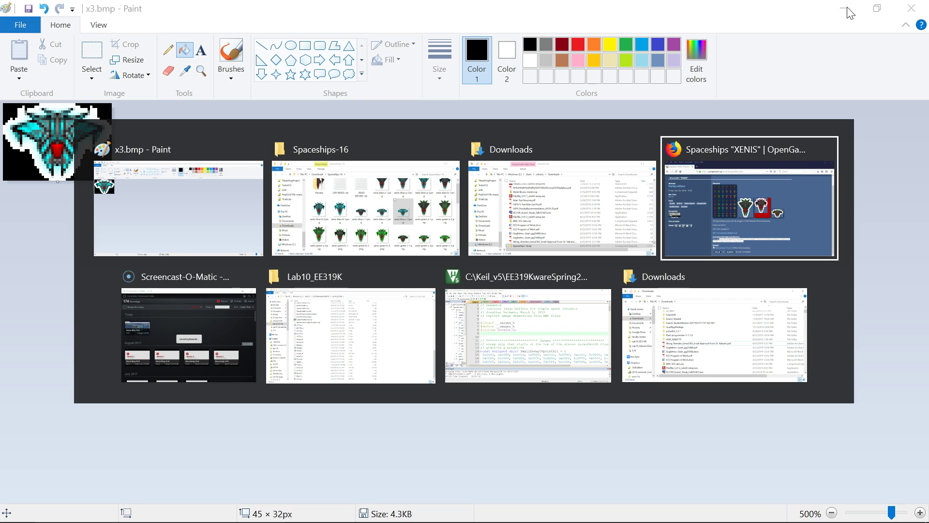
pyautogui.press('Tab')
pyautogui.press('Tab')
pyautogui.press('Tab')
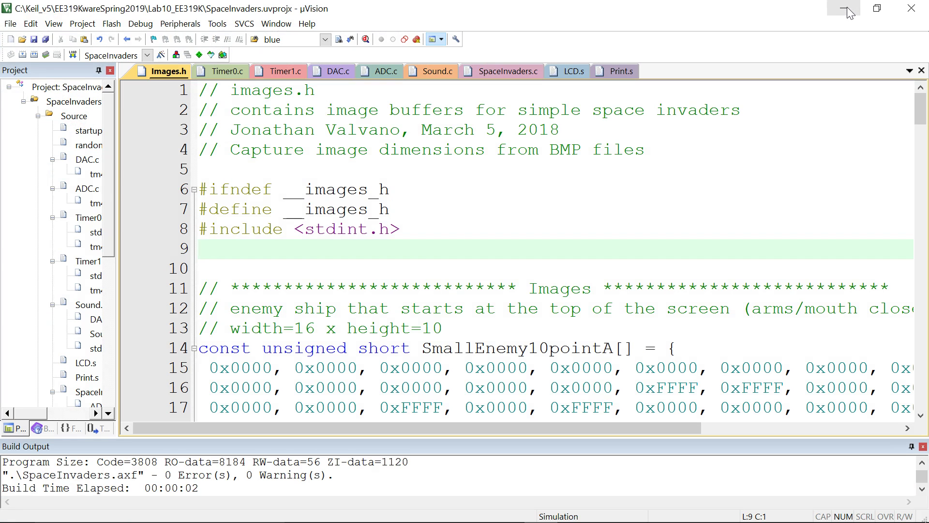
# - Switch to the Lab10_EE319K Explorer window listing x3.bmp and BmpConvert16.exe
pyautogui.hotkey('alt', 'Tab')
pyautogui.press('Tab')
pyautogui.press('Tab')
pyautogui.press('Tab')
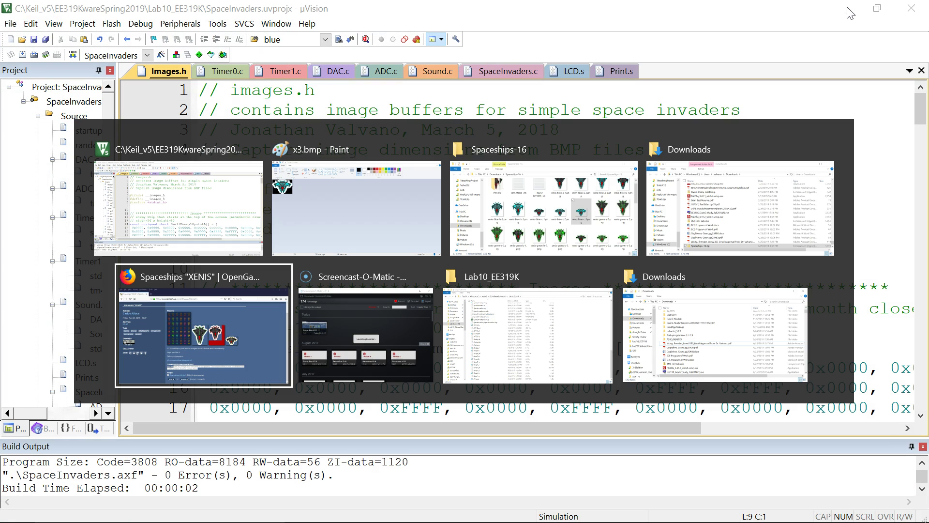
pyautogui.press('Tab')
pyautogui.press('Tab')
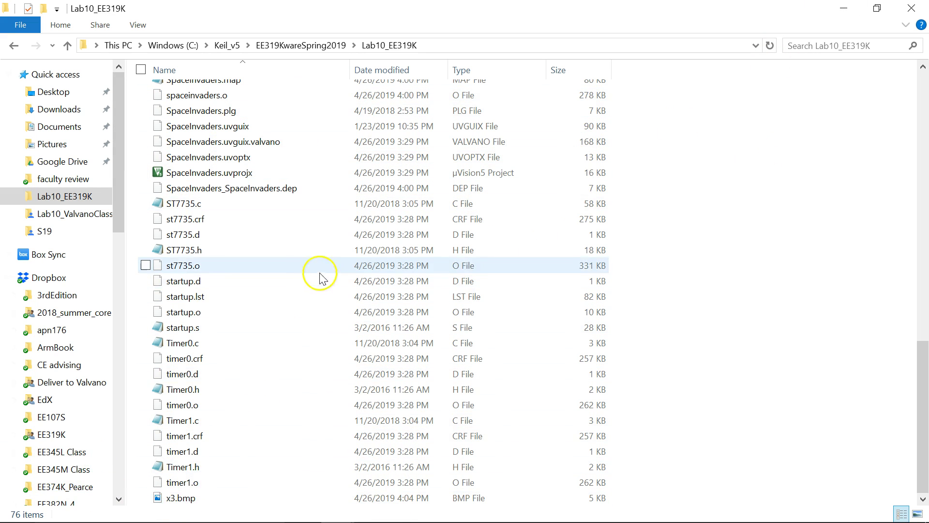
pyautogui.scroll(3, 327, 273)
pyautogui.scroll(3, 327, 273)
pyautogui.scroll(3, 328, 273)
pyautogui.scroll(5, 327, 274)
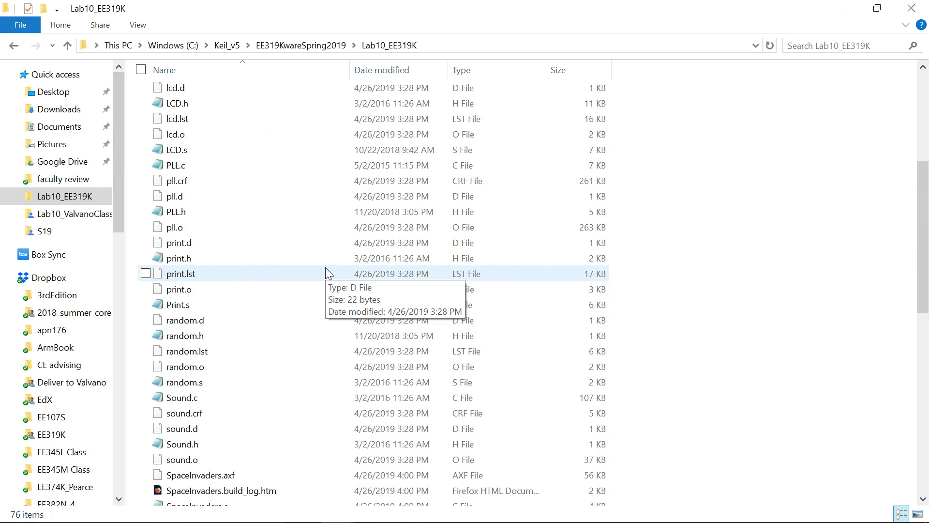
pyautogui.scroll(3, 326, 273)
pyautogui.scroll(3, 311, 234)
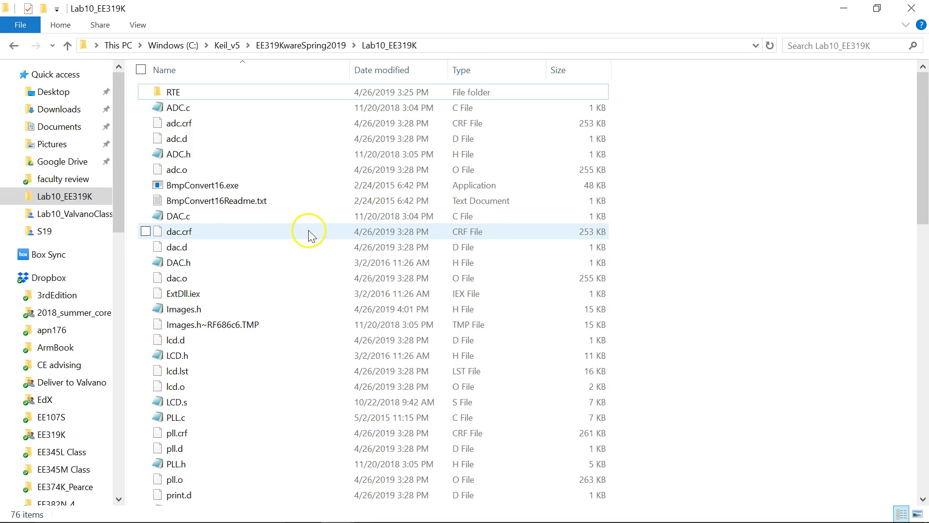
# - Run BmpConvert16.exe on x3, producing x3.txt for the 45 × 32 image
pyautogui.doubleClick(215, 187)
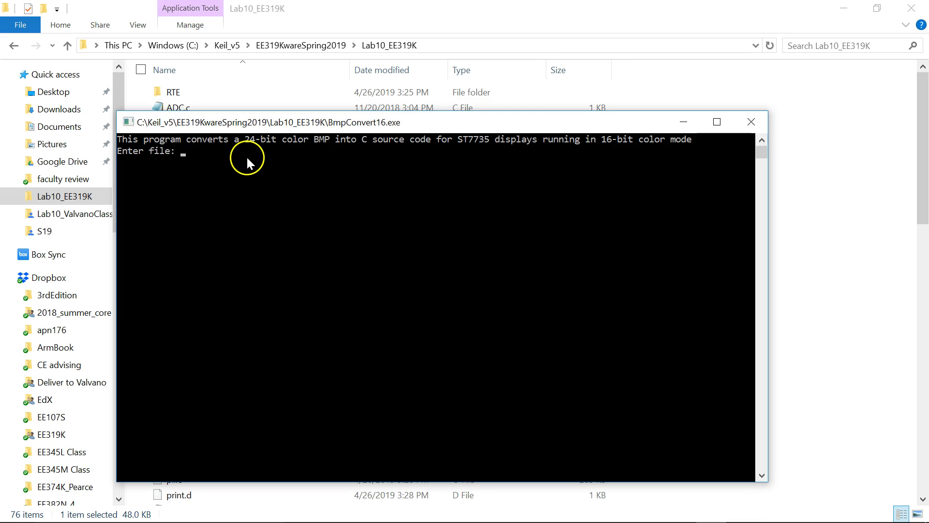
pyautogui.click(246, 155)
pyautogui.write('x')
pyautogui.write('3')
pyautogui.press('Return')
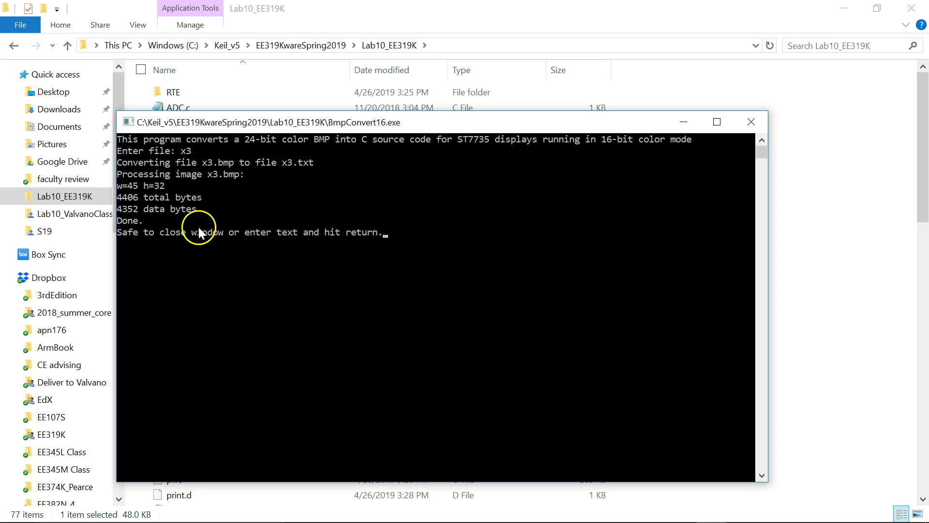
pyautogui.click(413, 234)
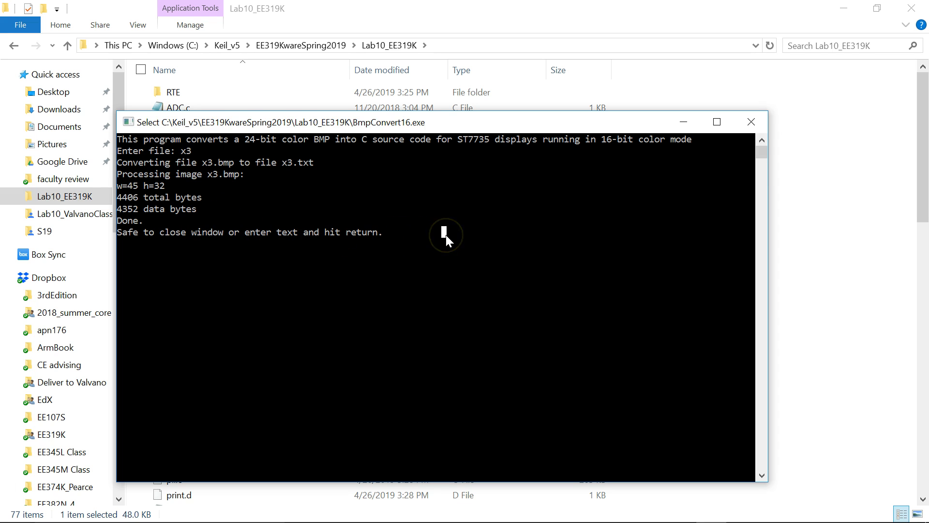
pyautogui.write('d')
# - Close the converter, copy all of x3.txt's x3[] array from Notepad, and return to µVision
pyautogui.press('Return')
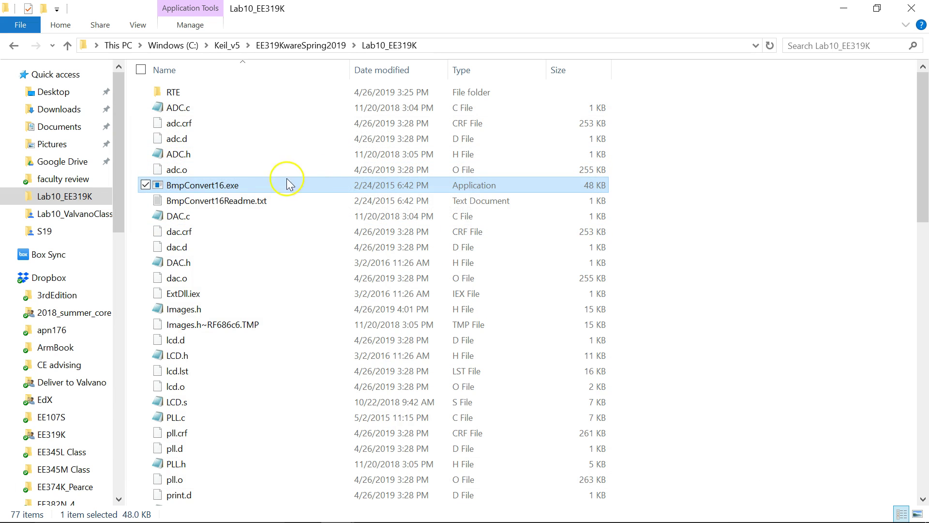
pyautogui.scroll(-1, 262, 348)
pyautogui.scroll(-2, 261, 347)
pyautogui.scroll(-2, 293, 365)
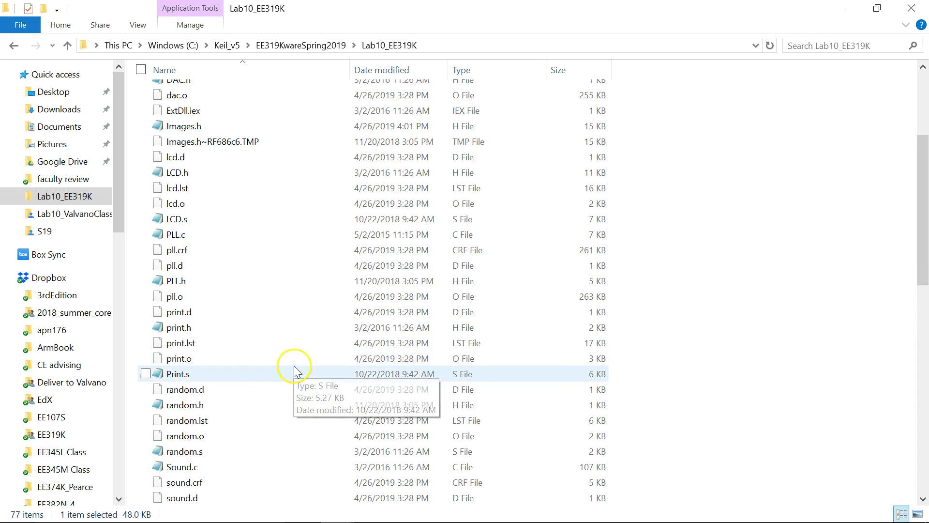
pyautogui.scroll(-4, 319, 385)
pyautogui.scroll(-5, 329, 397)
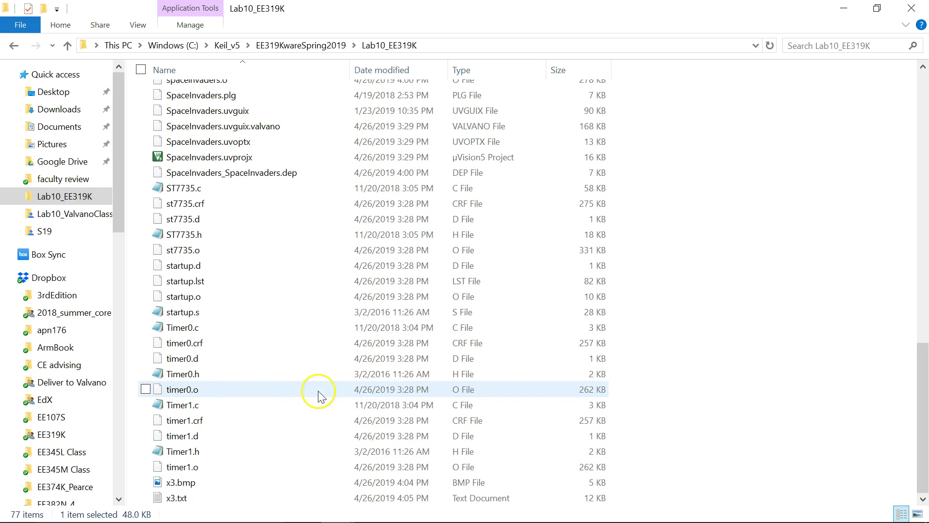
pyautogui.doubleClick(176, 498)
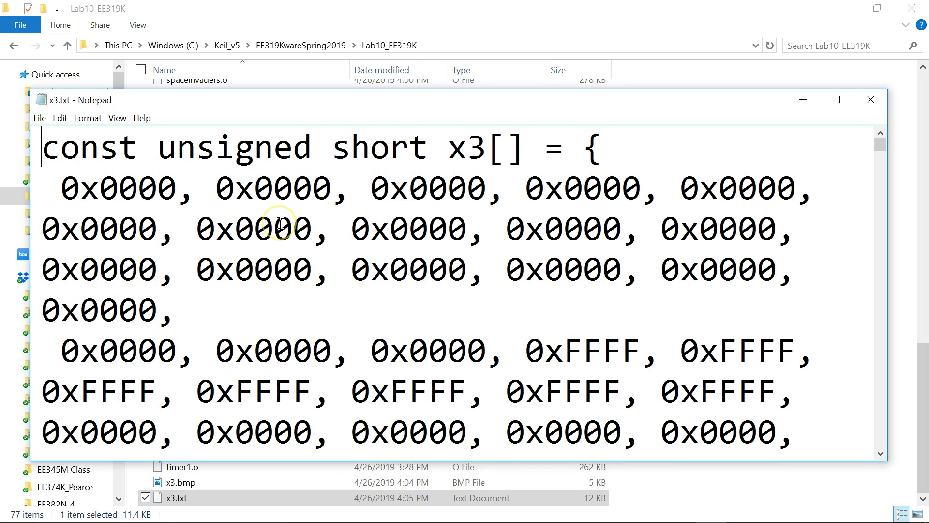
pyautogui.hotkey('ctrl', 'a')
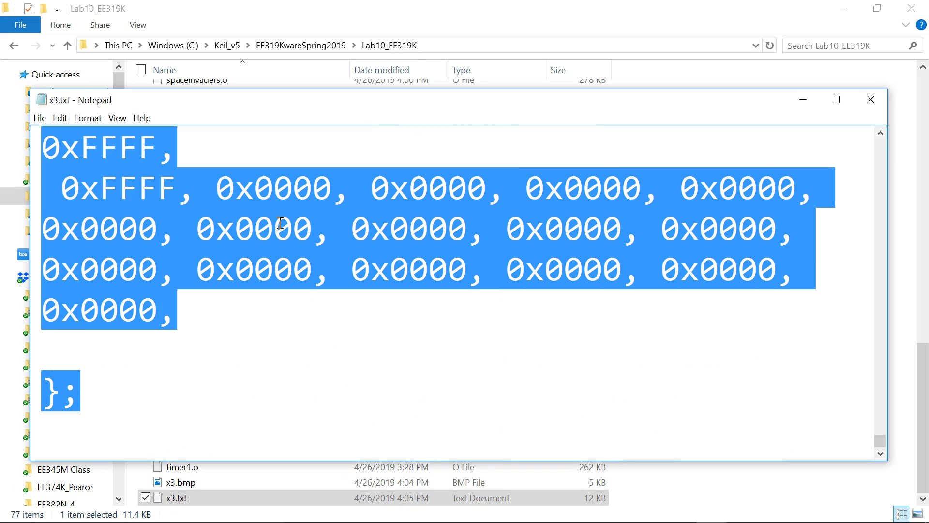
pyautogui.hotkey('ctrl', 'c')
pyautogui.hotkey('alt', 'Tab')
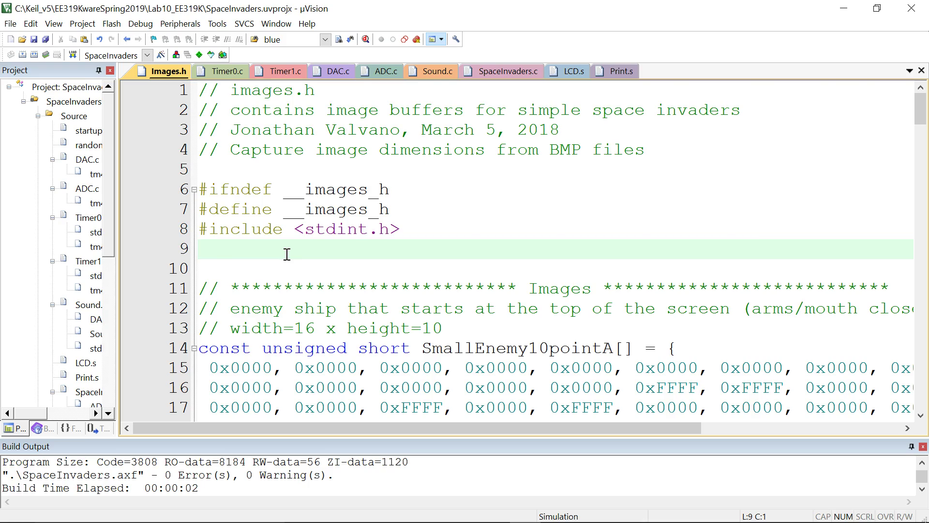
# - Paste the x3[] array after Images.h's include line and add a '// 45 by 32' comment above it
pyautogui.hotkey('ctrl', 'v')
pyautogui.scroll(3, 287, 252)
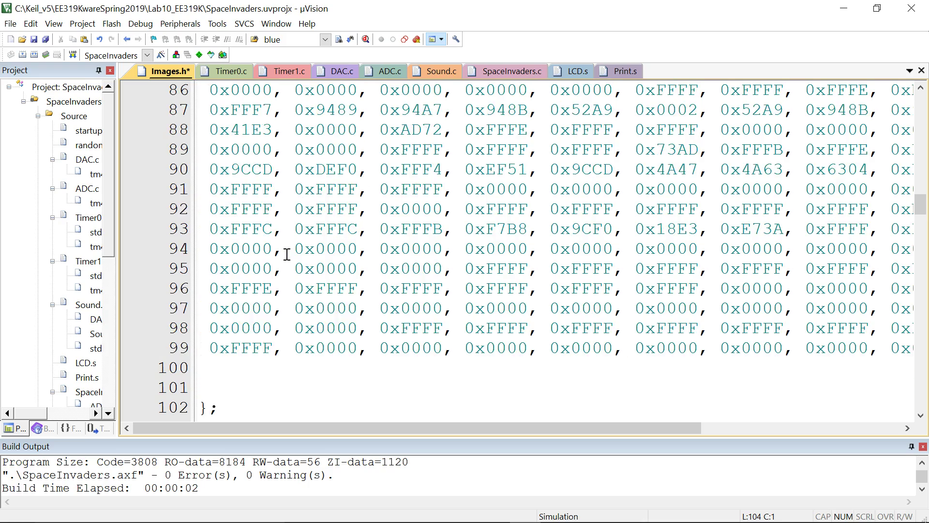
pyautogui.scroll(9, 287, 252)
pyautogui.scroll(4, 287, 252)
pyautogui.scroll(6, 287, 252)
pyautogui.scroll(10, 288, 252)
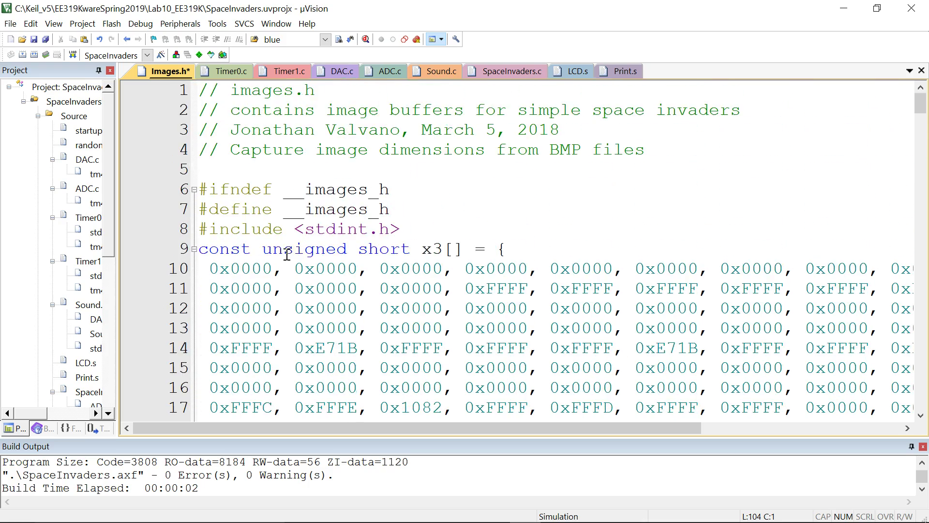
pyautogui.click(496, 233)
pyautogui.press('Return')
pyautogui.write('// 45')
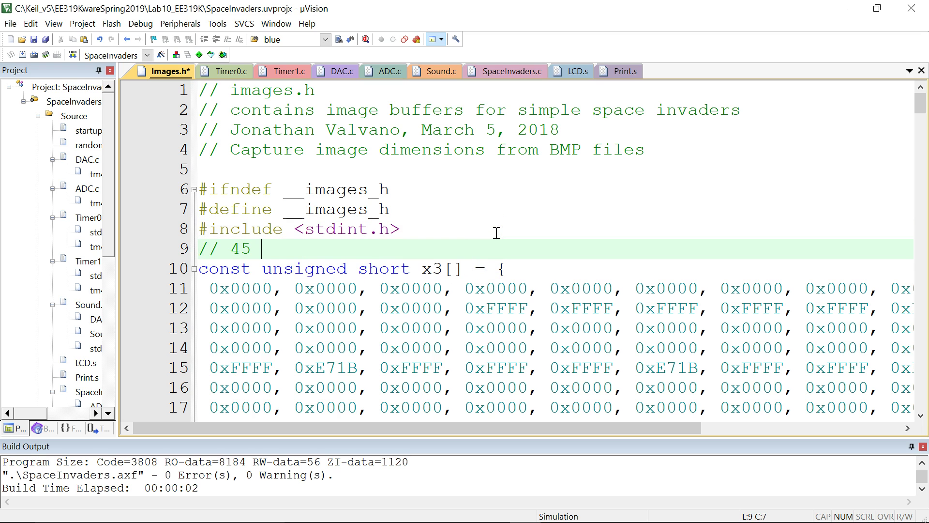
pyautogui.write('by 32')
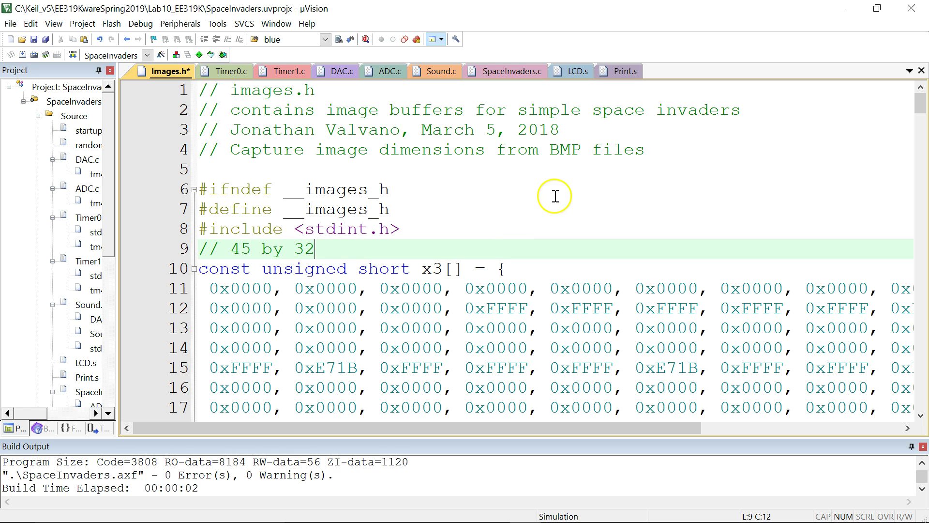
pyautogui.doubleClick(435, 270)
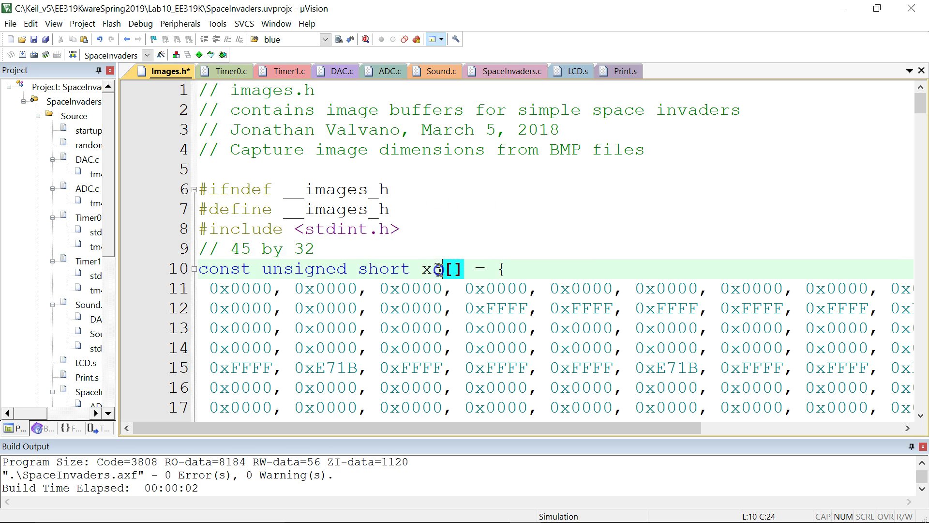
# - In SpaceInvaders.c, change the ST7735_DrawBitmap(52, 80, x3, 45, 16) height from 16 to 32
pyautogui.click(512, 71)
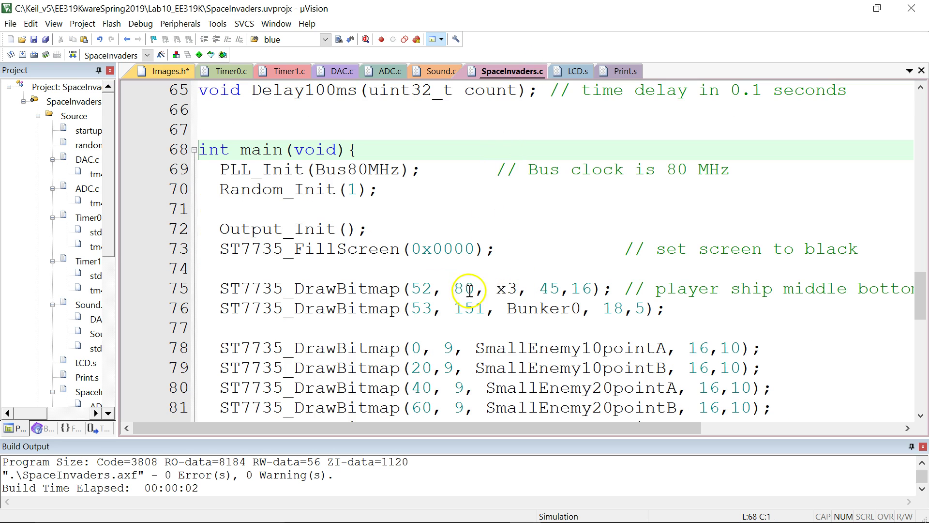
pyautogui.doubleClick(506, 289)
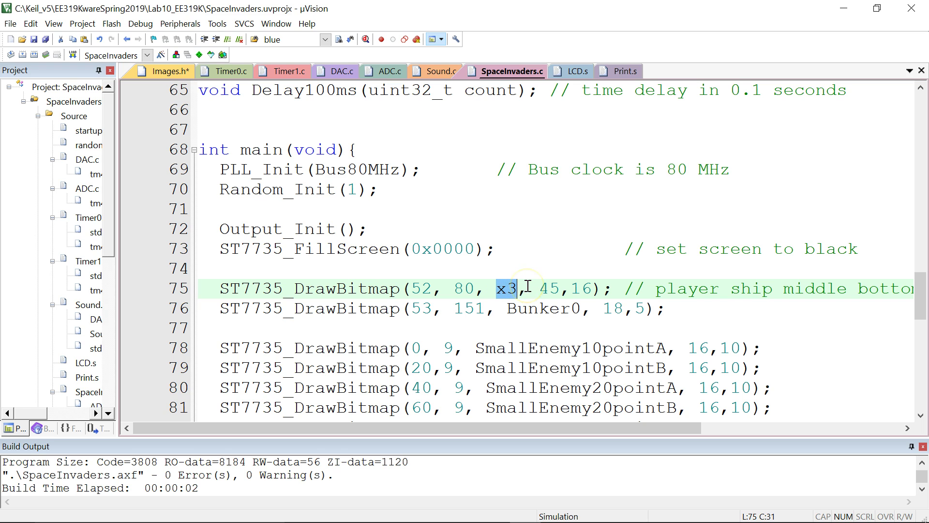
pyautogui.doubleClick(581, 288)
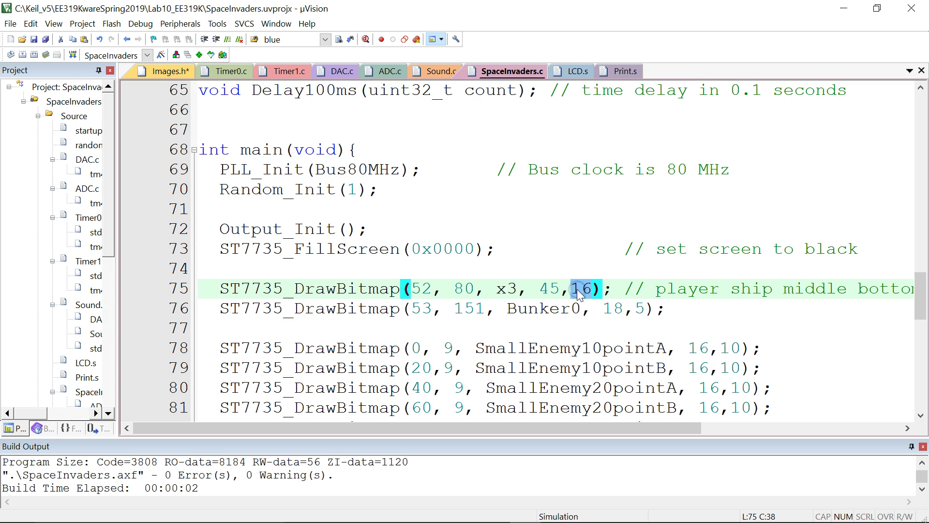
pyautogui.write('32')
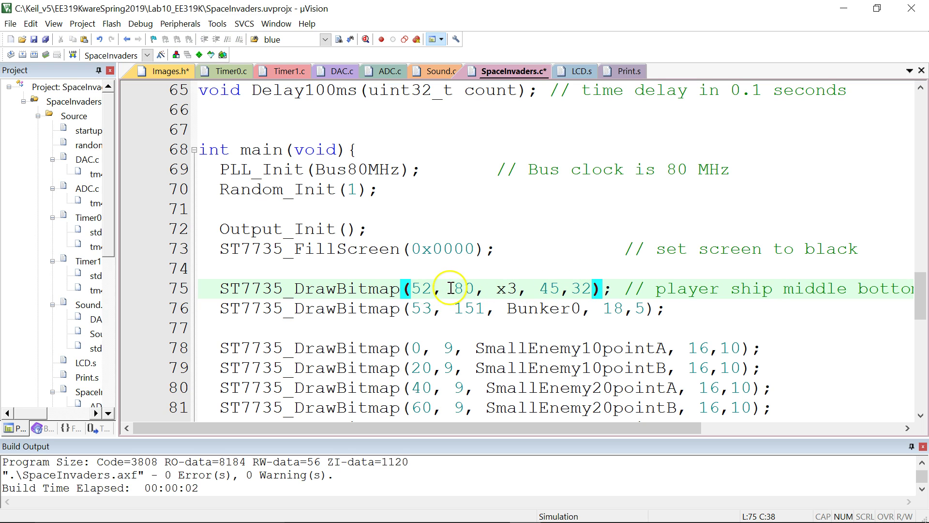
pyautogui.moveTo(411, 288); pyautogui.dragTo(472, 288)
pyautogui.click(476, 289)
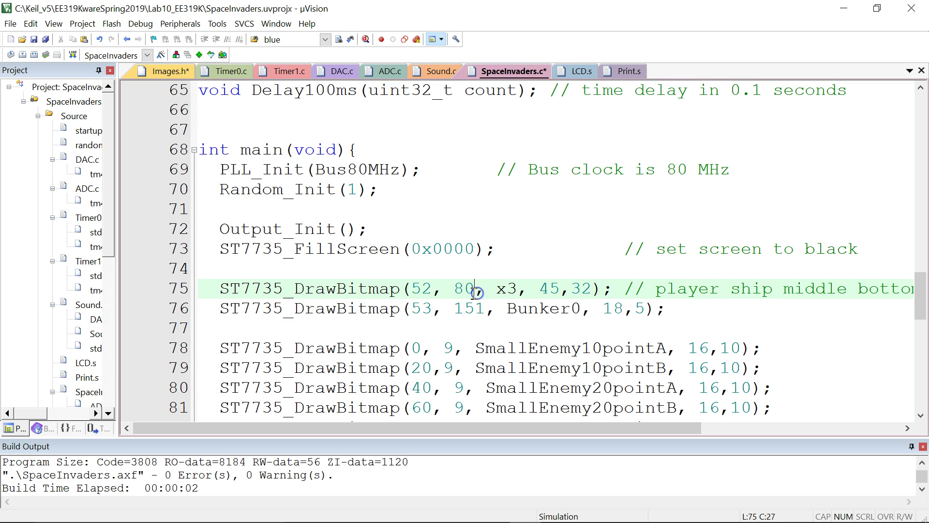
pyautogui.doubleClick(543, 288)
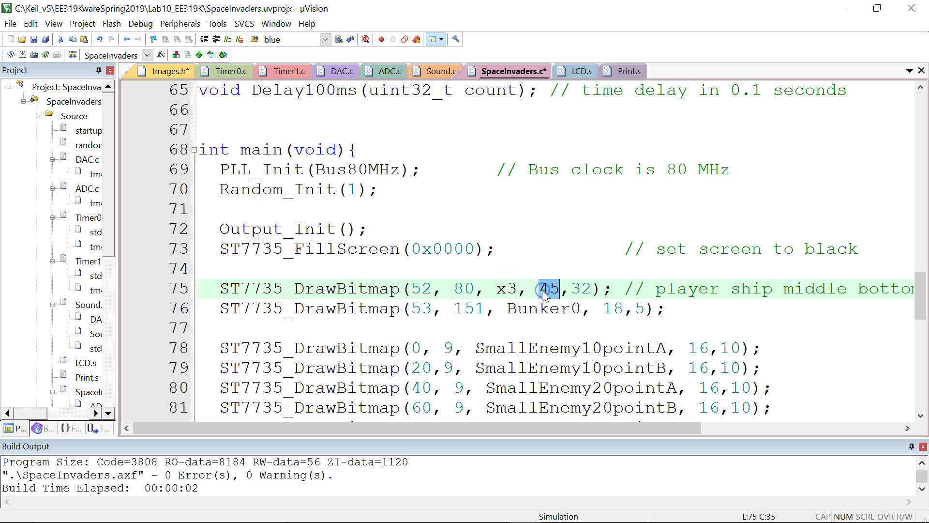
pyautogui.doubleClick(577, 288)
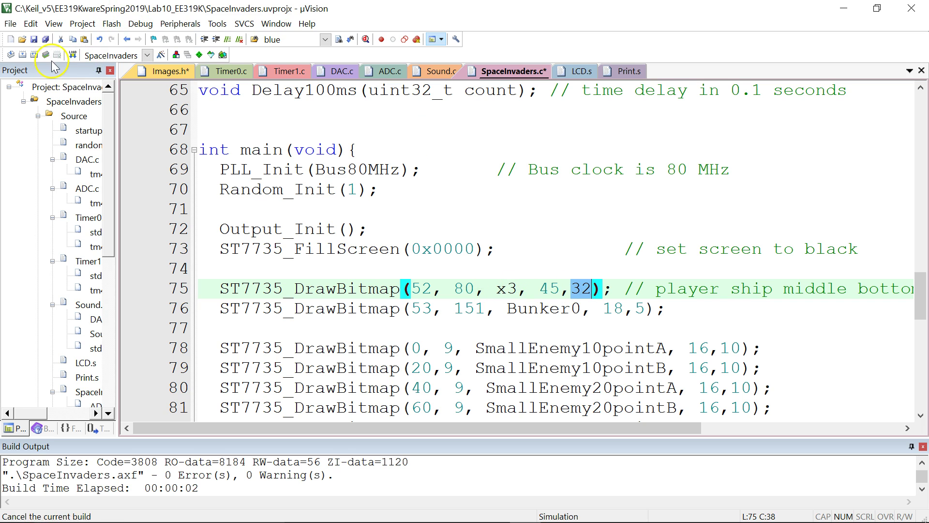
# - Build, start a simulated debug session past the evaluation notice, and run to show the x3 sprite
pyautogui.click(22, 55)
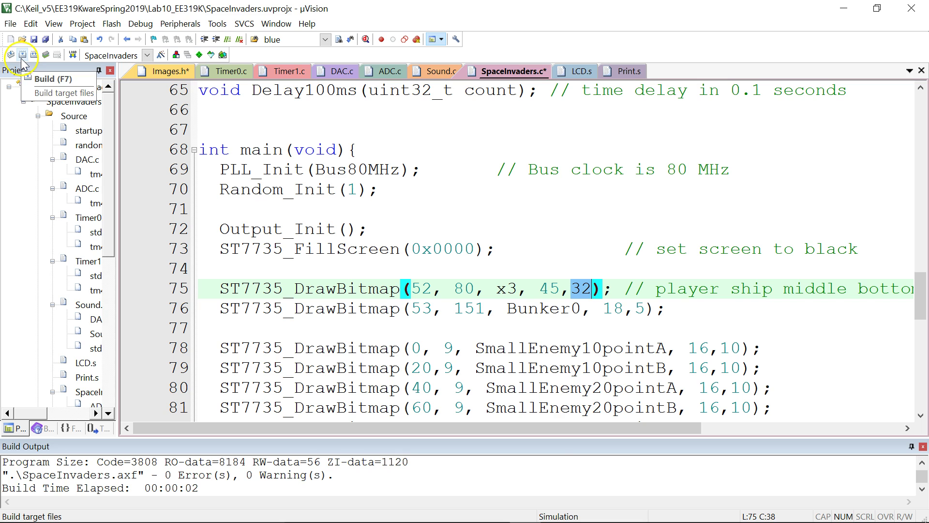
pyautogui.click(366, 39)
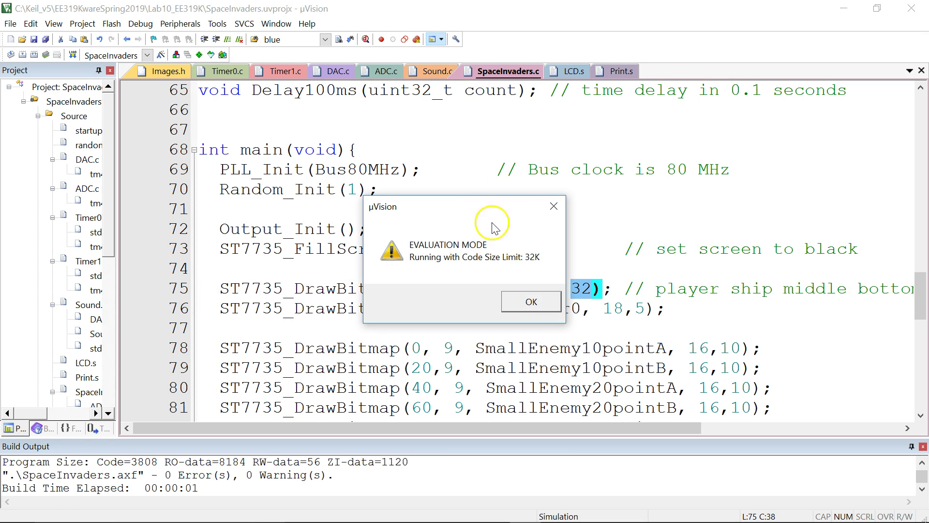
pyautogui.click(530, 301)
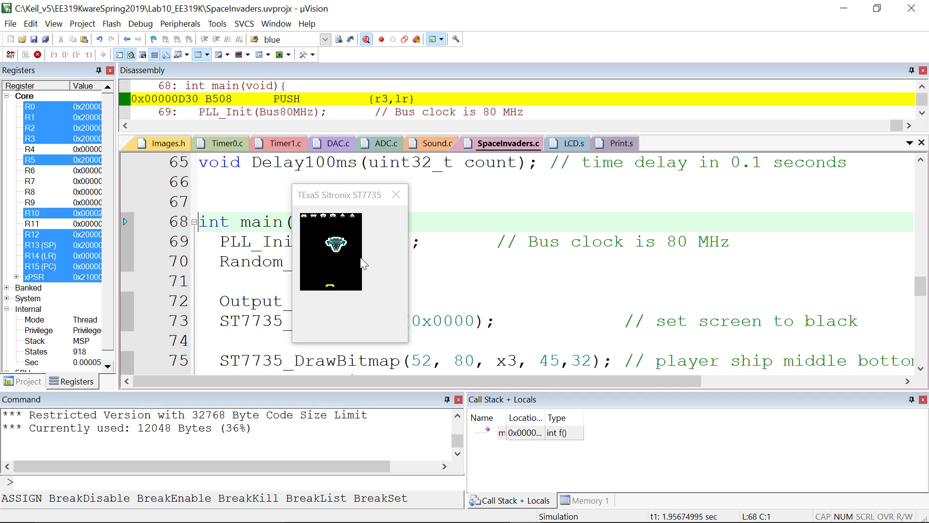
pyautogui.click(363, 260)
pyautogui.click(367, 261)
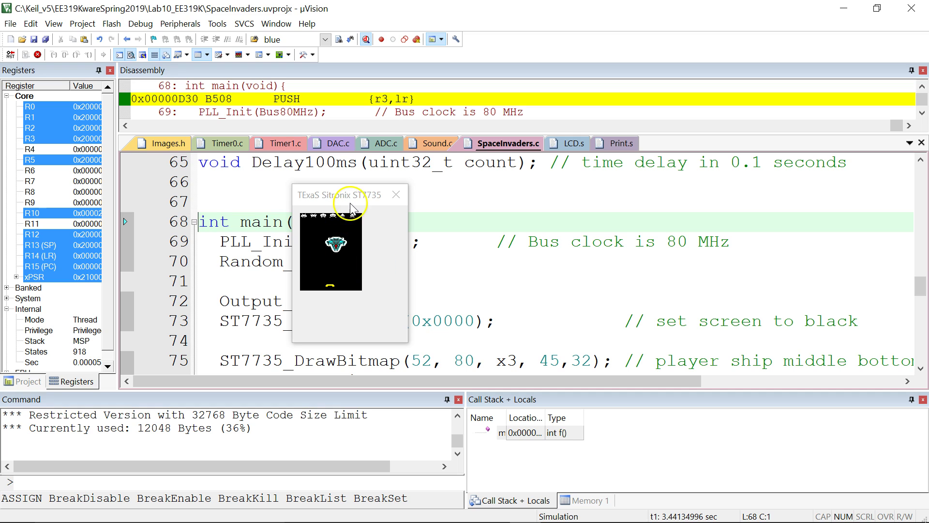